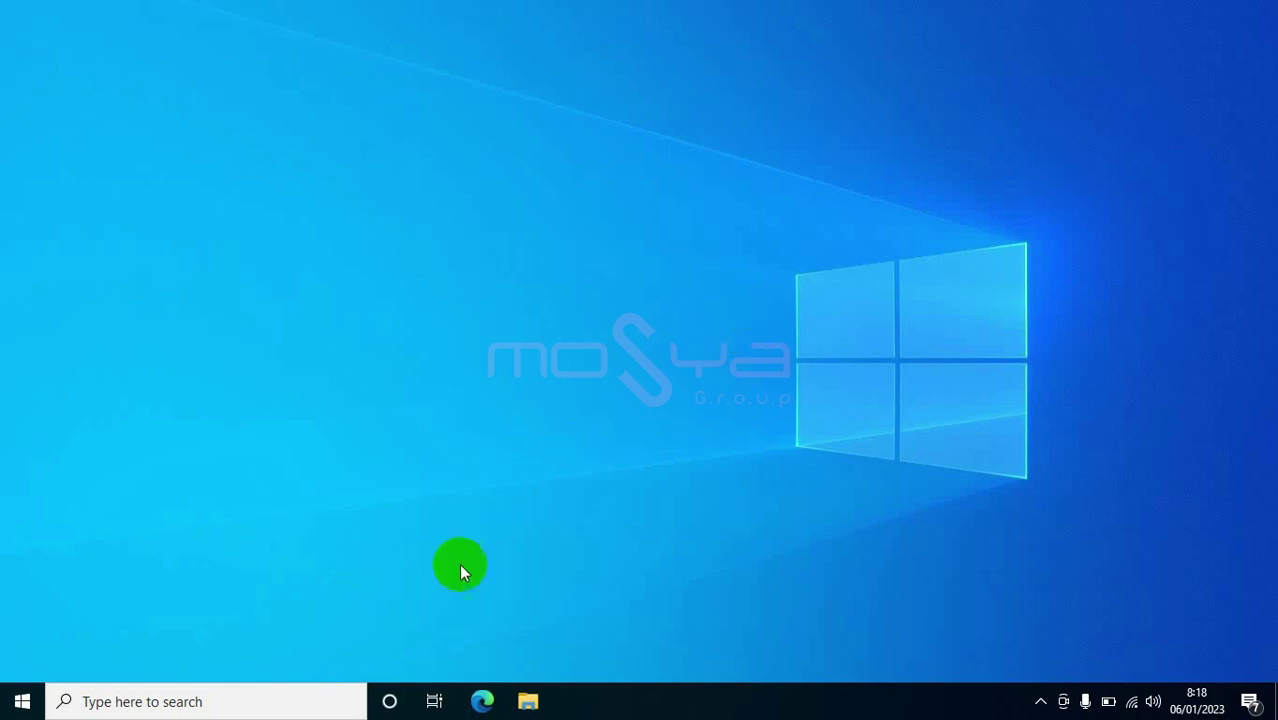
Check the .NET Framework 3.5 entry in Windows Features through the Control Panel's Programs and Features page, then close both windows.
click(256, 705)
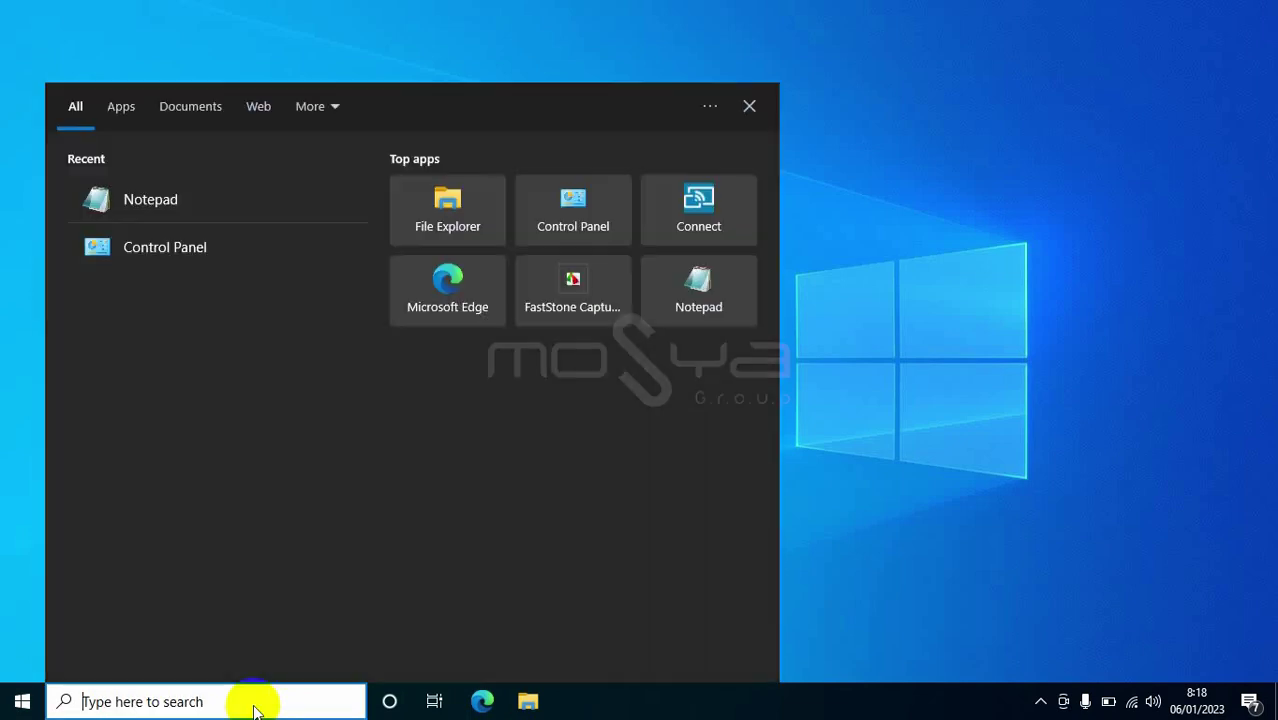
text(cont)
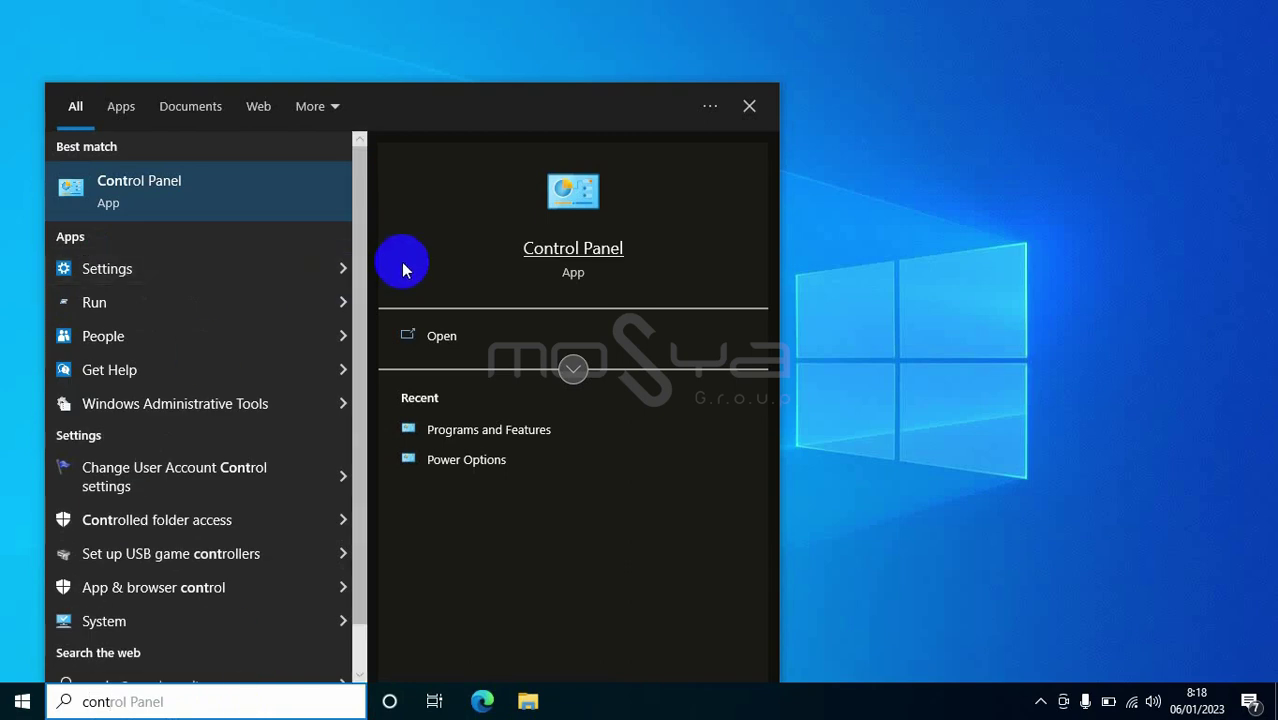
click(128, 198)
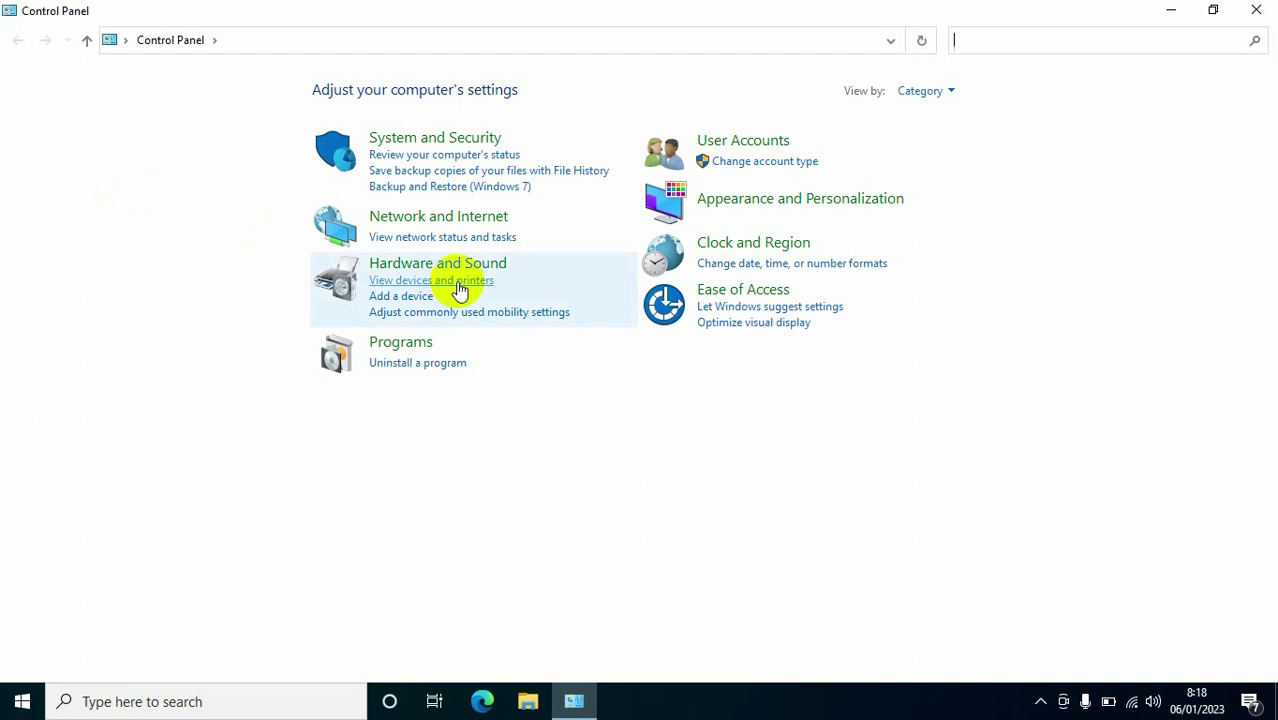
click(397, 352)
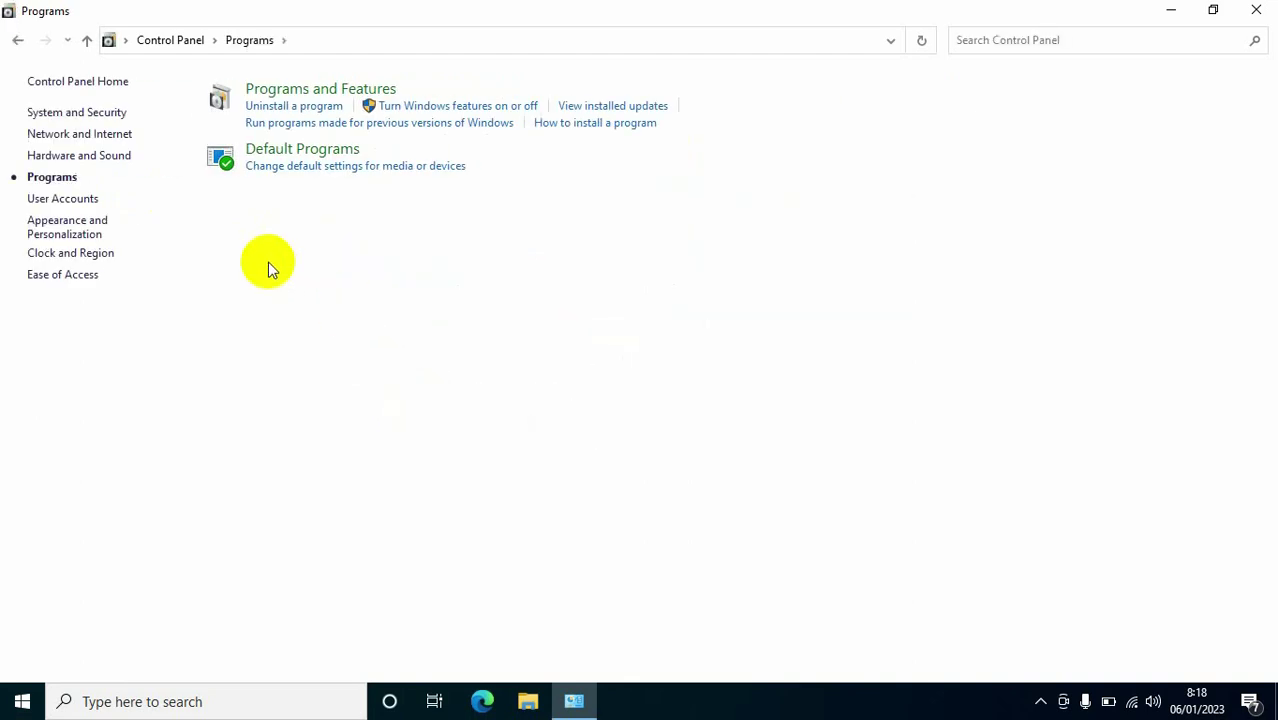
click(325, 97)
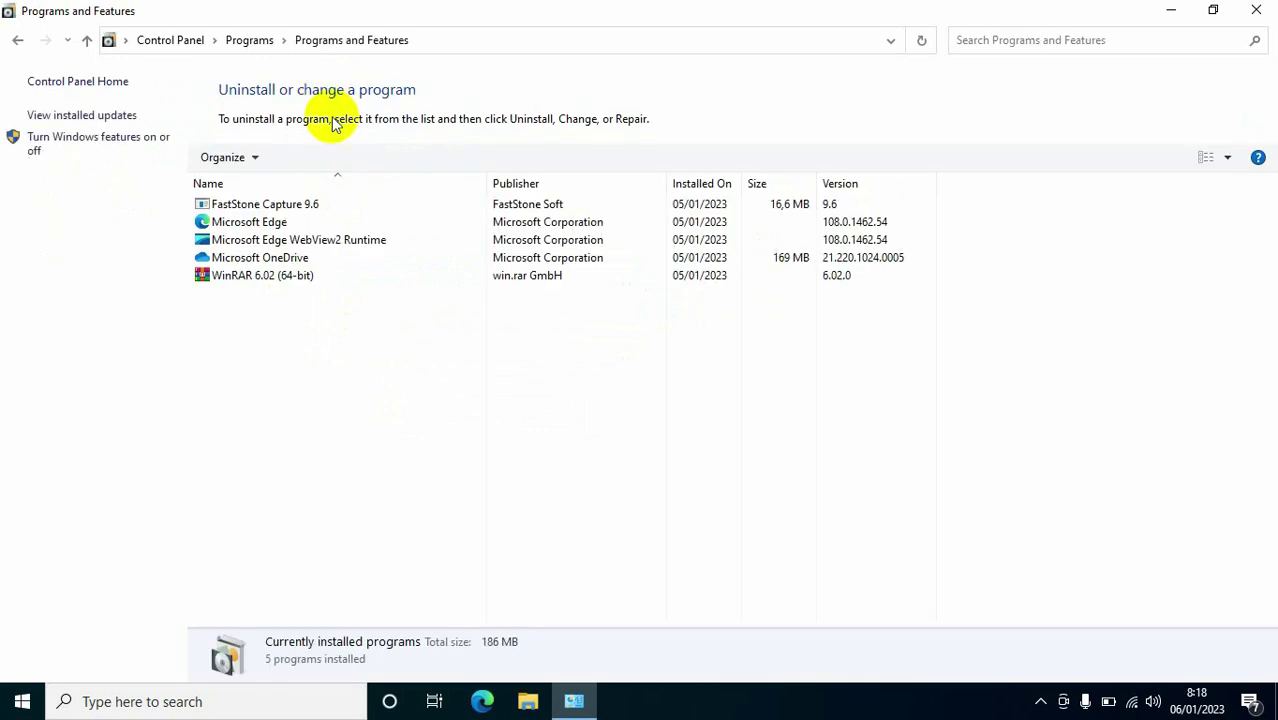
click(66, 150)
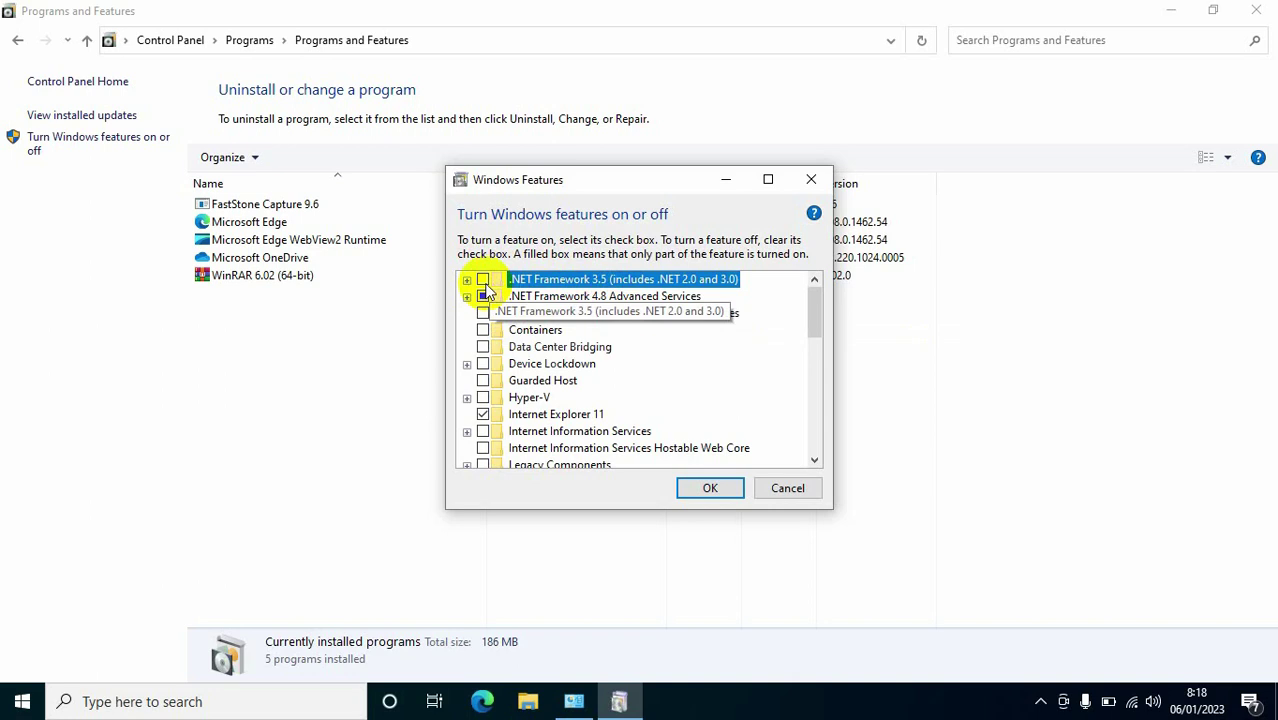
click(813, 182)
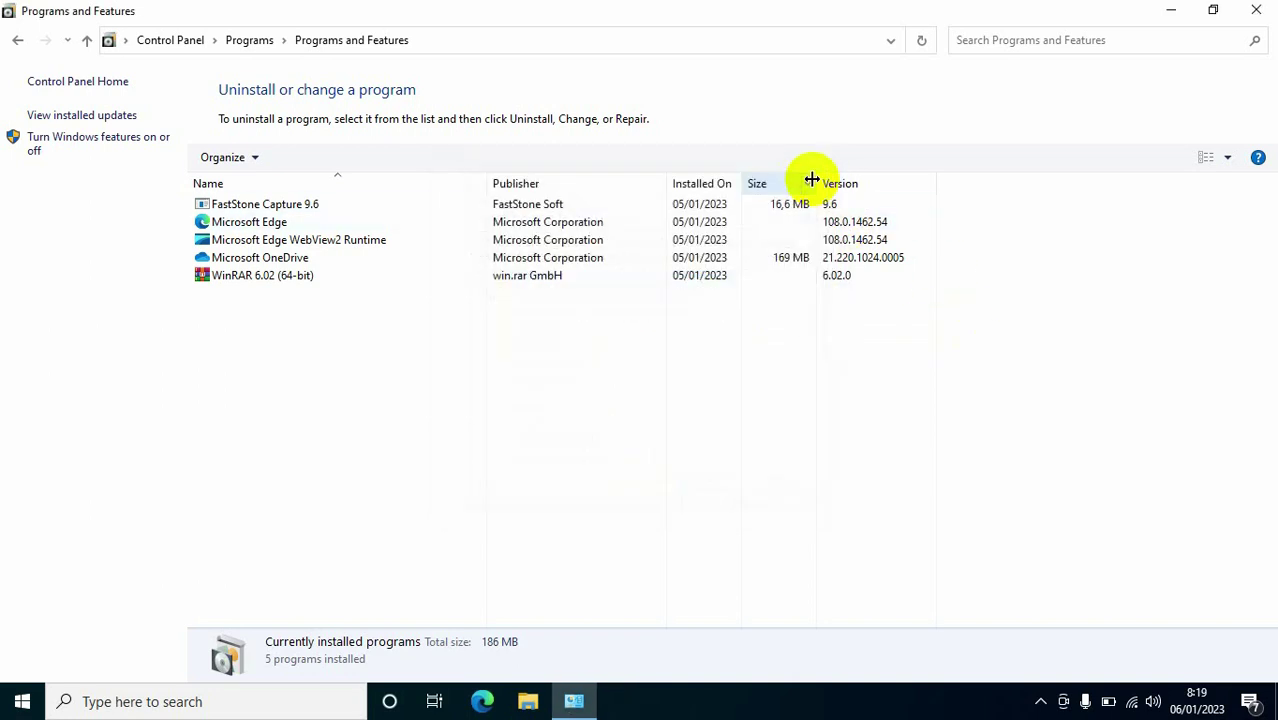
click(1258, 12)
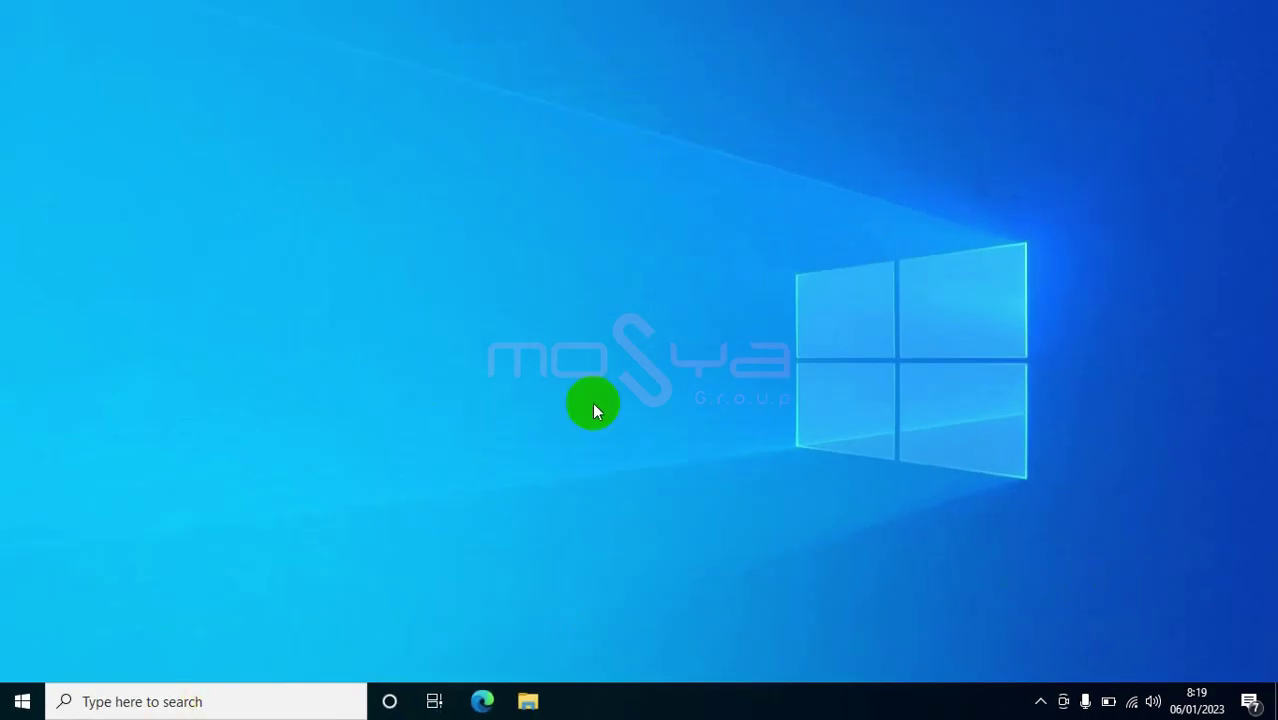
click(136, 700)
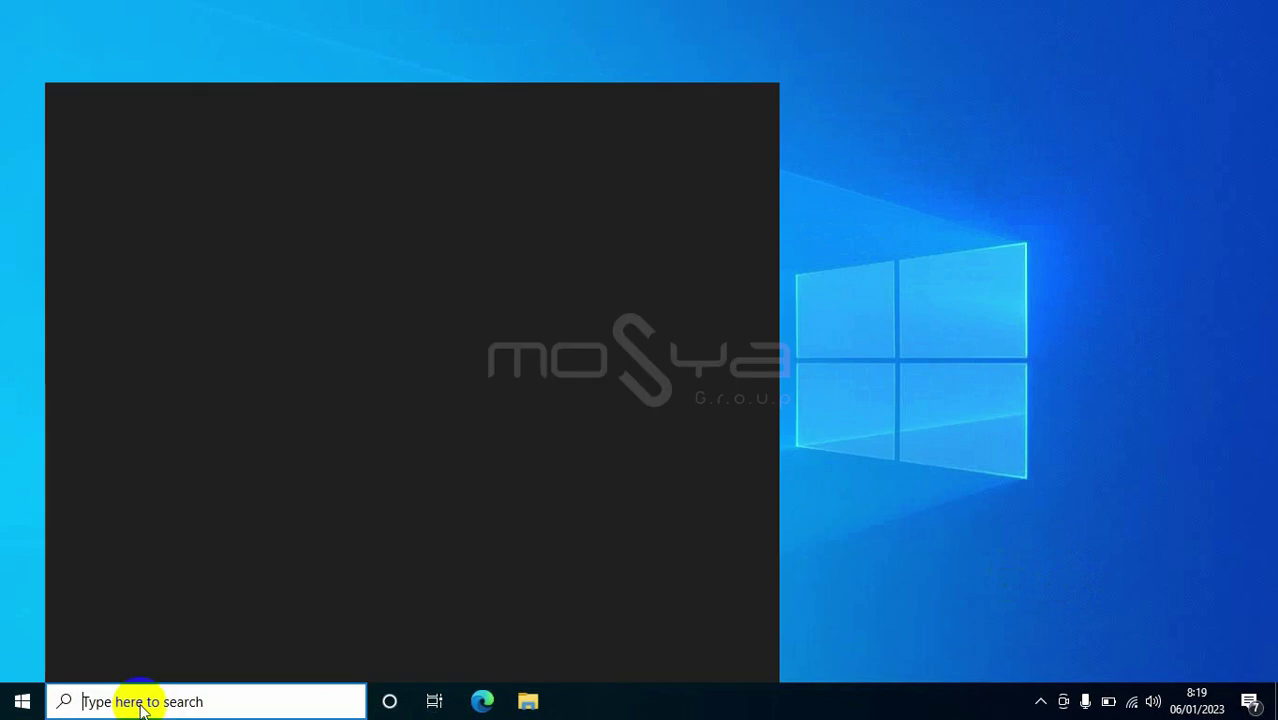
text(c)
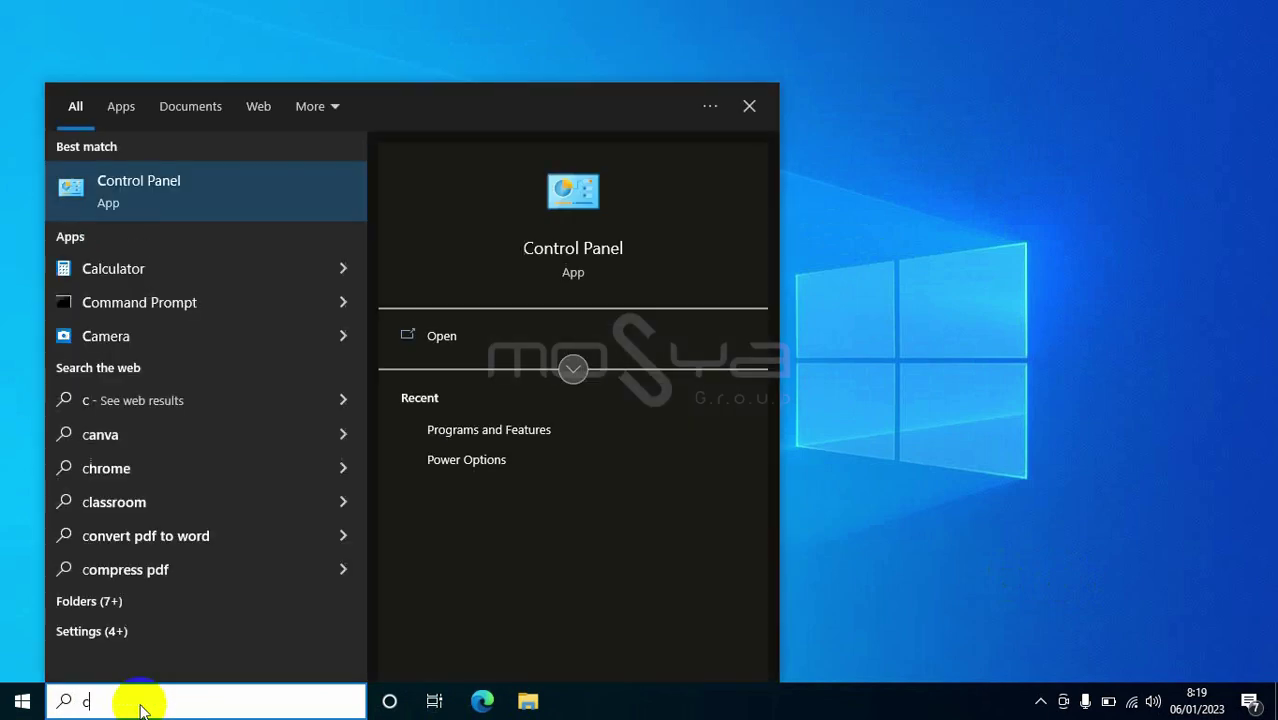
text(ont)
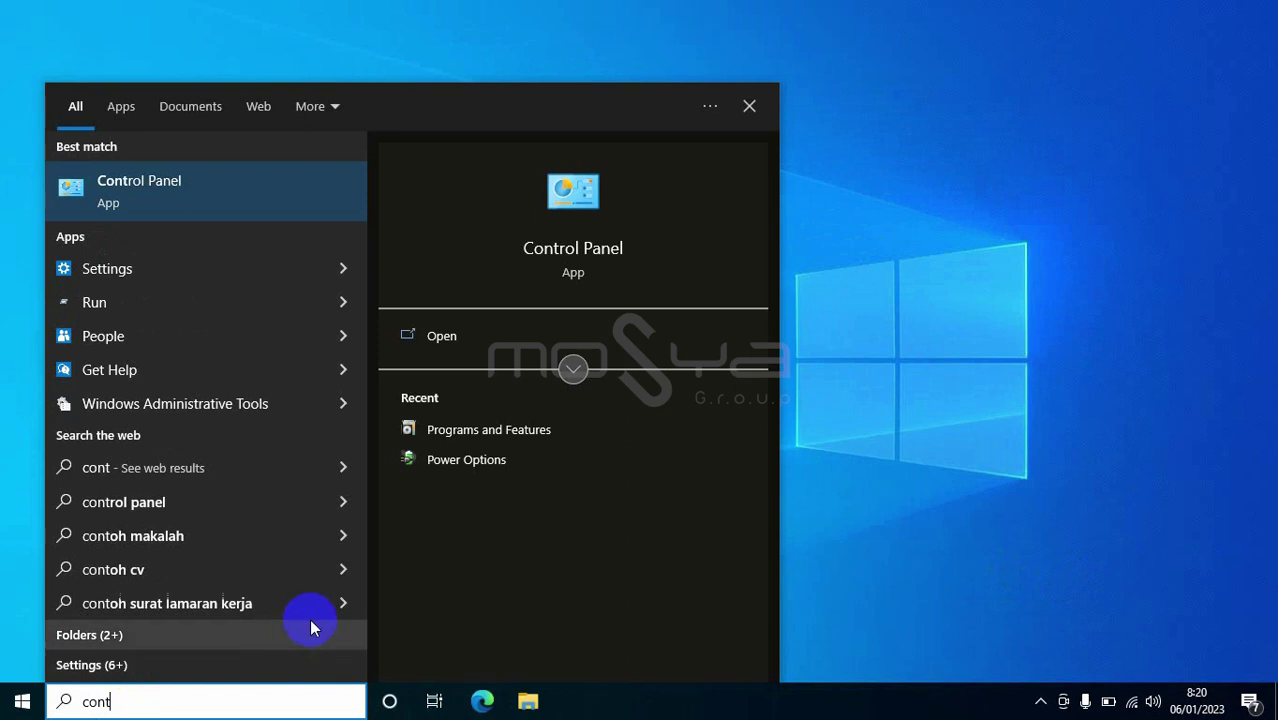
click(126, 190)
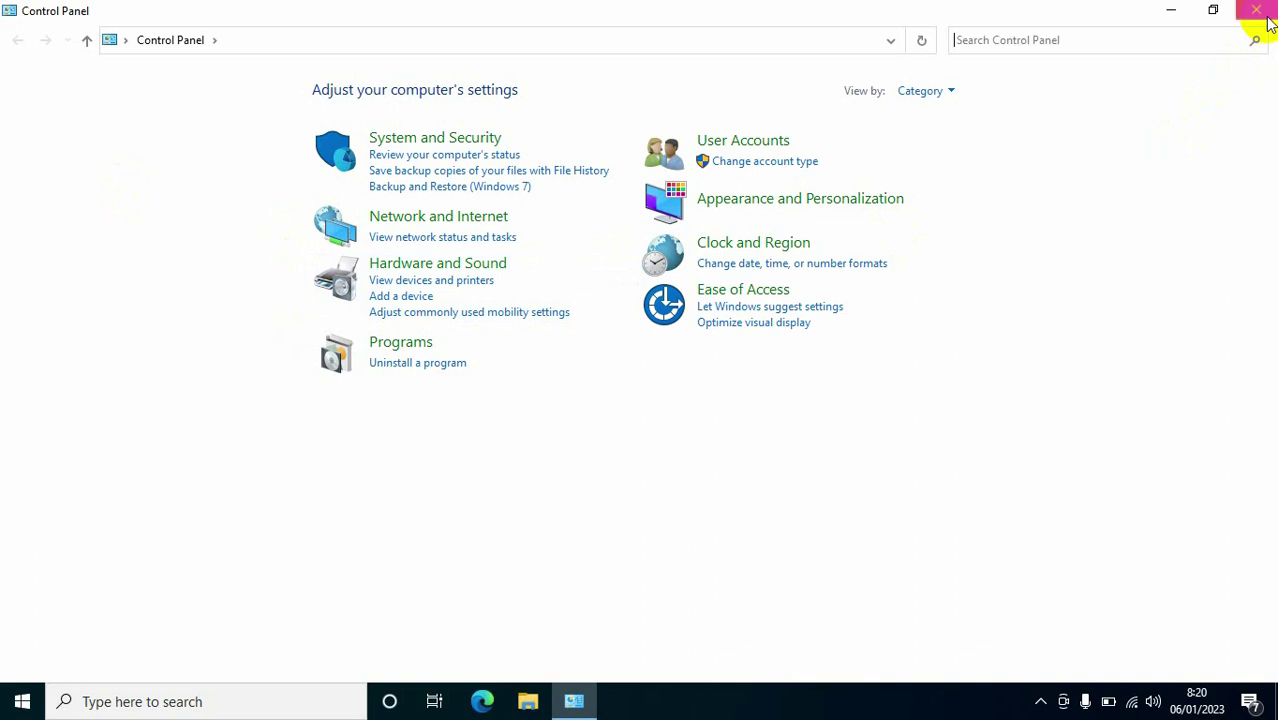
click(1256, 12)
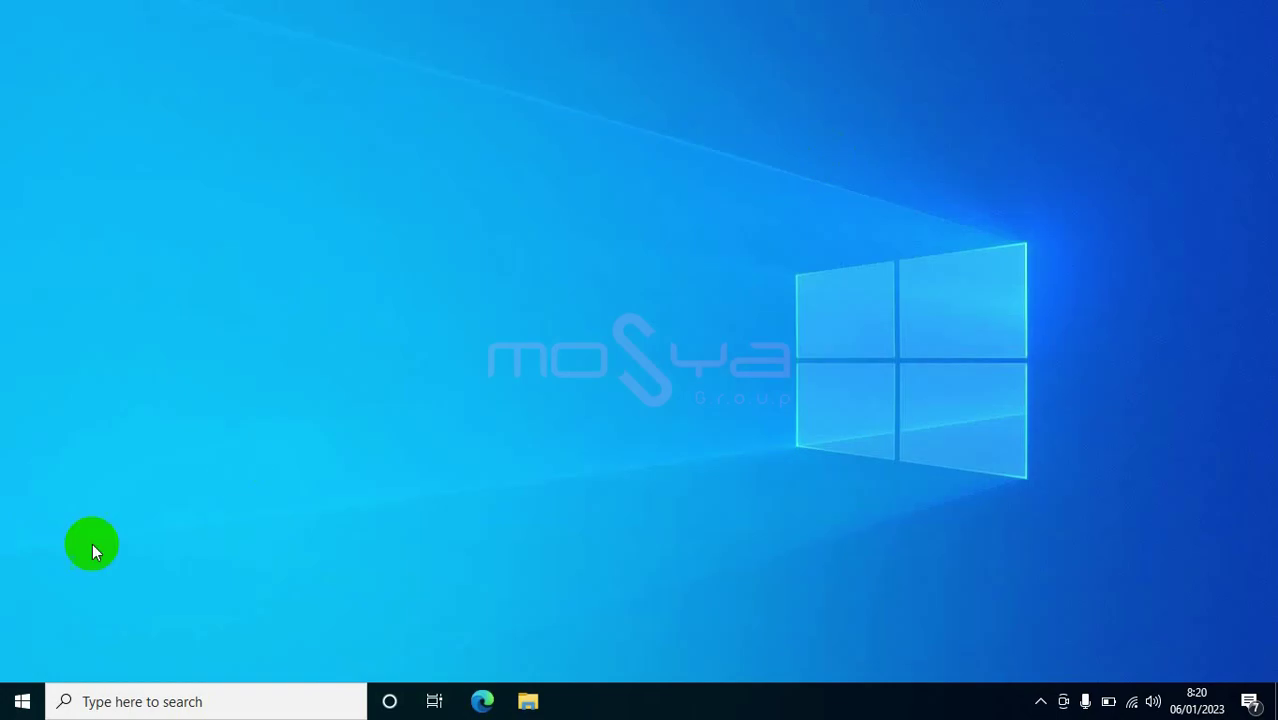
View the System category in Windows Settings, return to the Settings home page and close Settings.
click(22, 700)
click(23, 614)
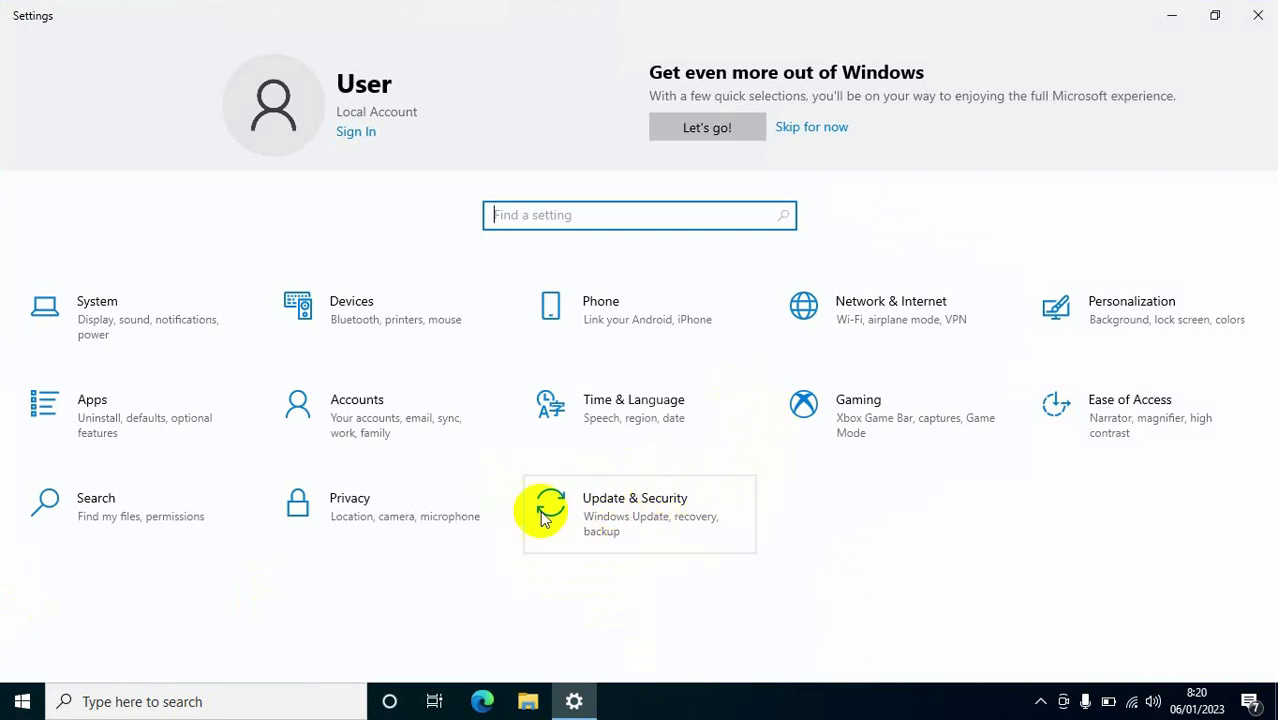
click(78, 316)
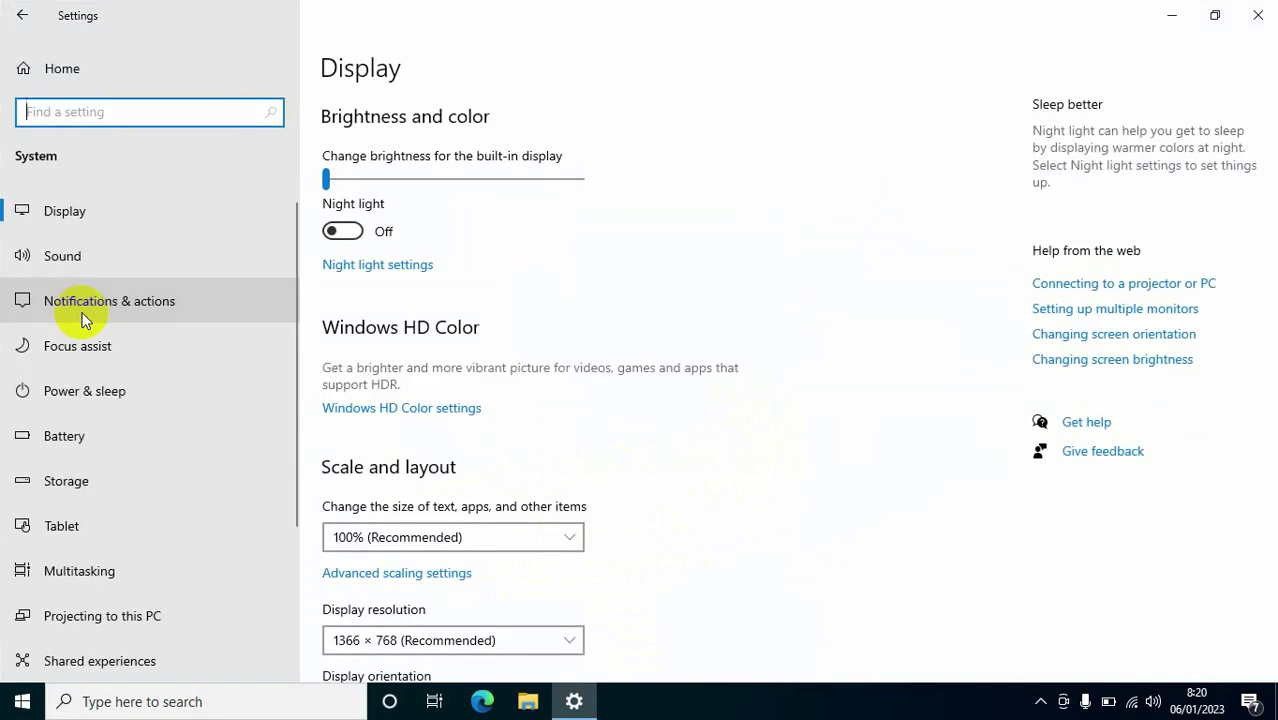
click(22, 15)
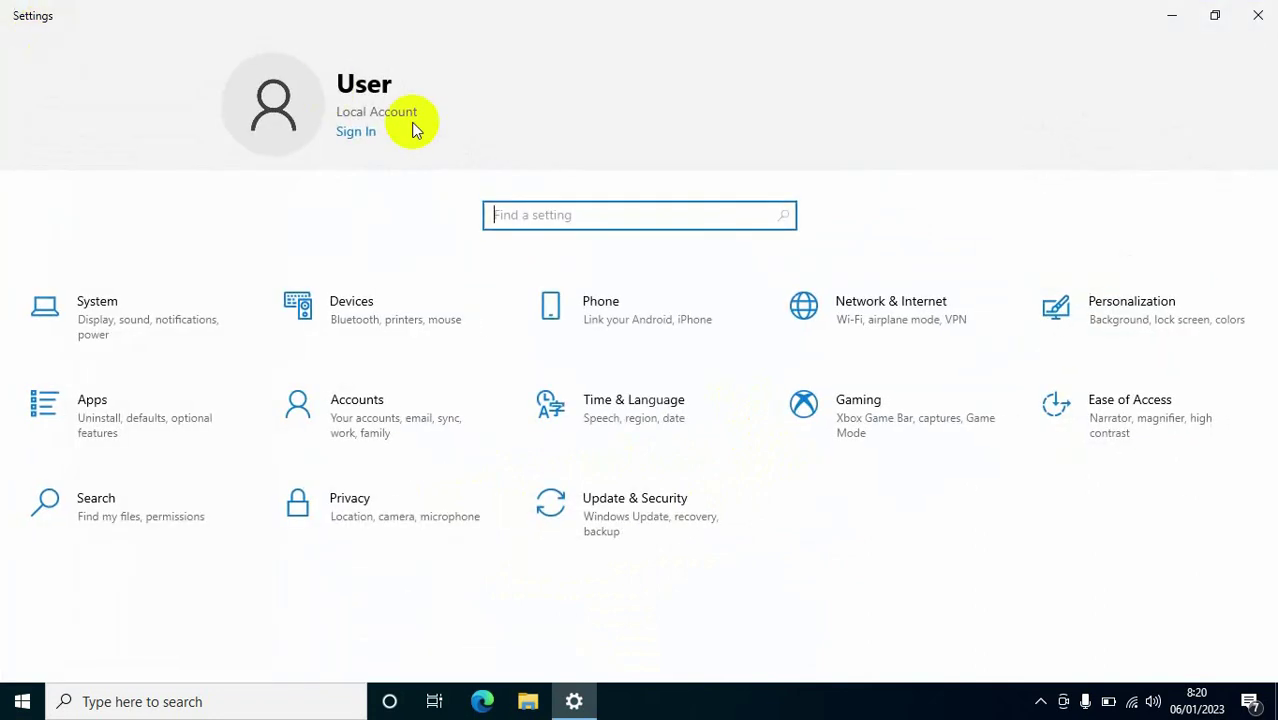
click(1262, 17)
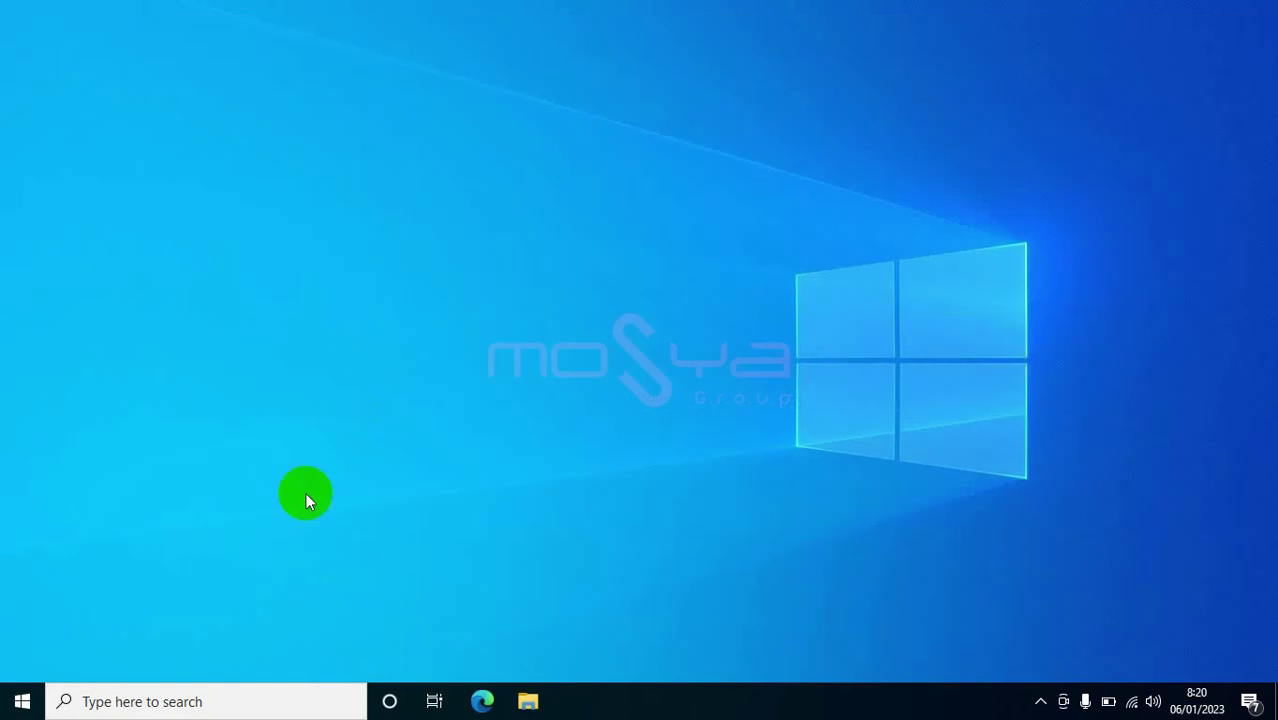
Open the Programs and Features page in the Control Panel's Programs category.
click(155, 703)
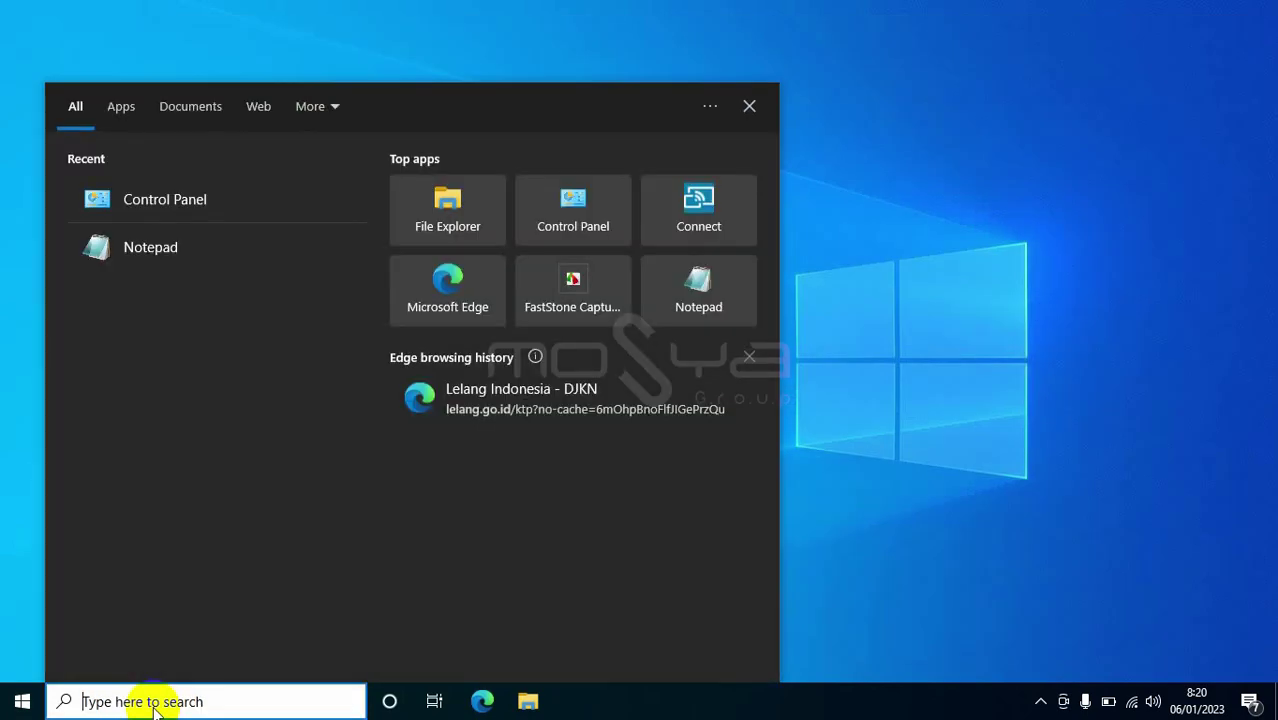
text(con)
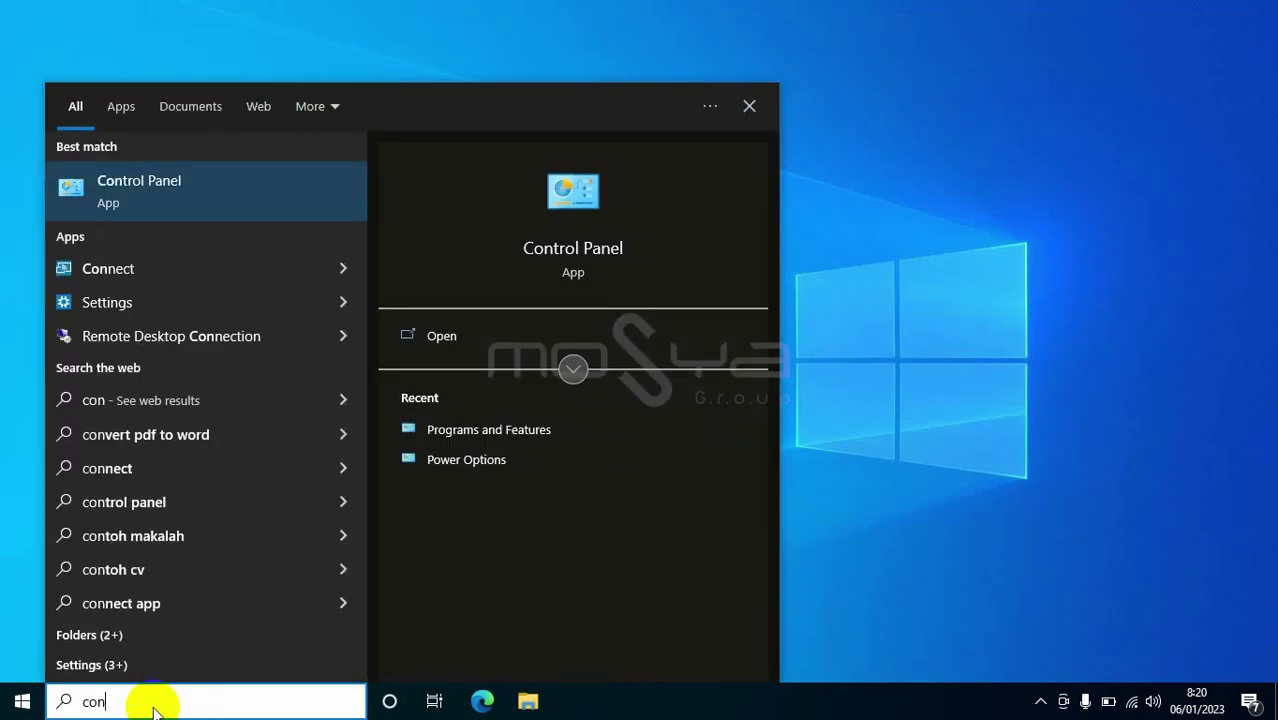
click(147, 196)
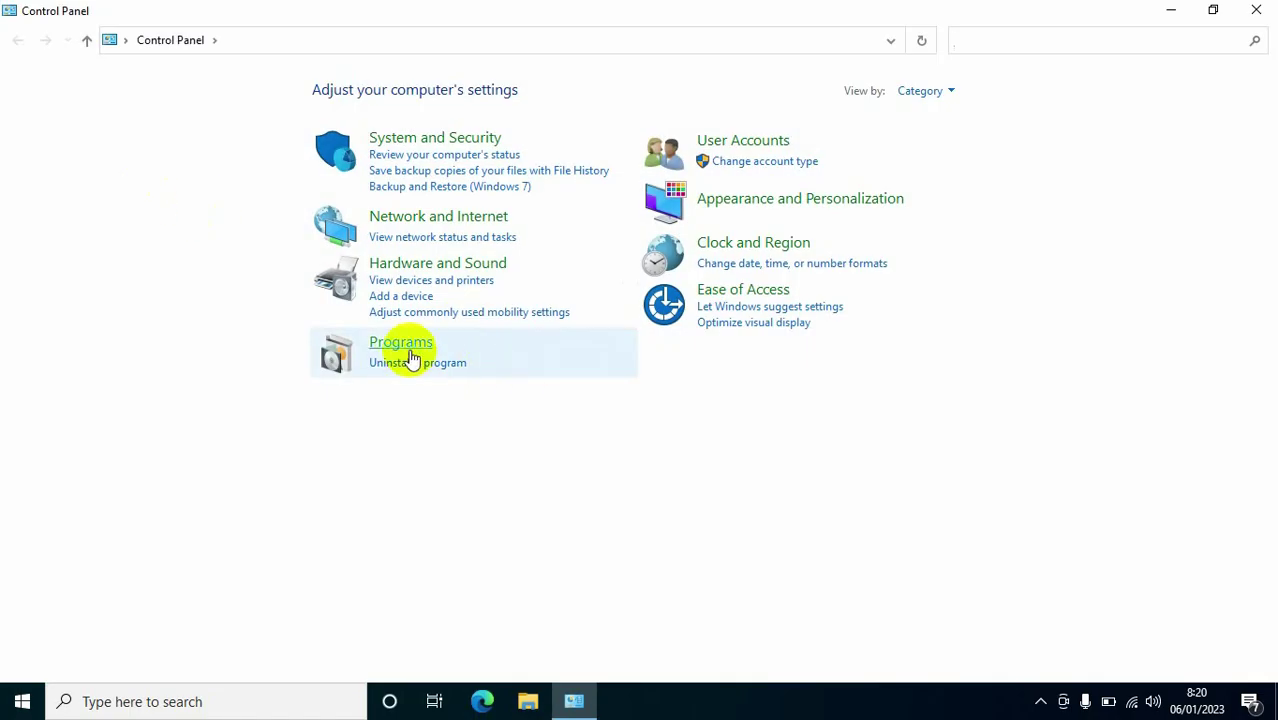
click(401, 345)
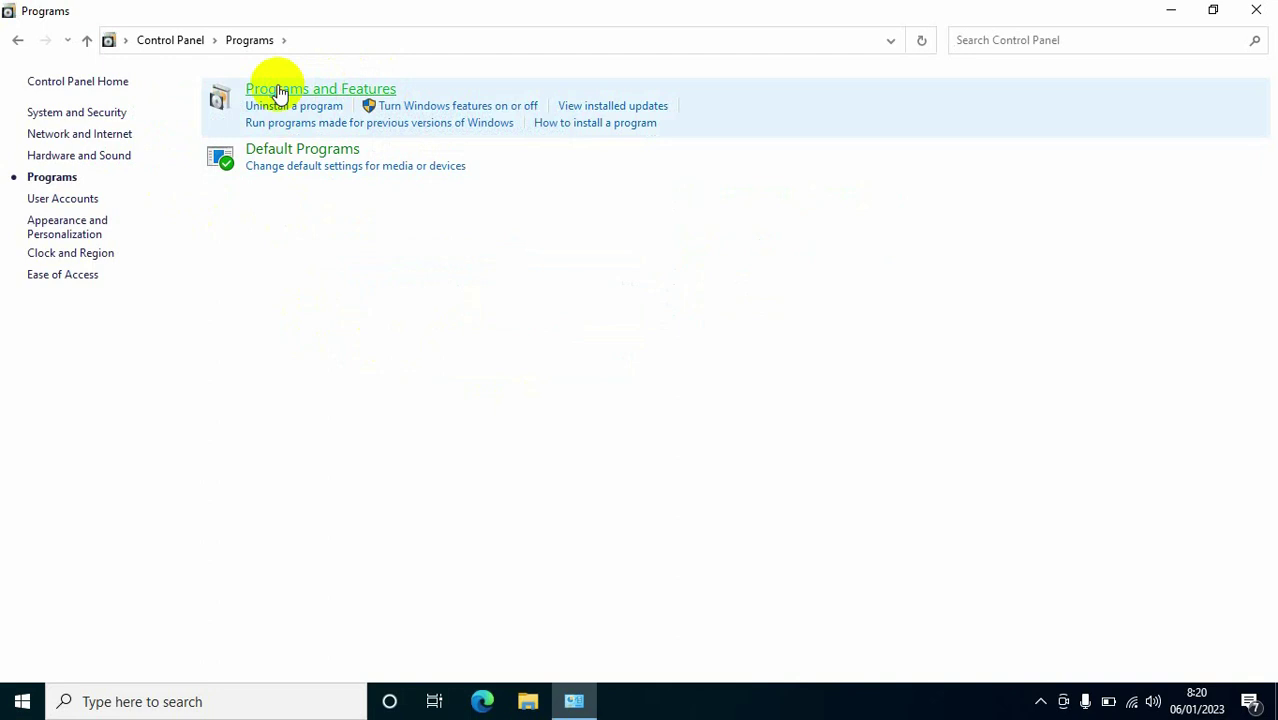
click(279, 92)
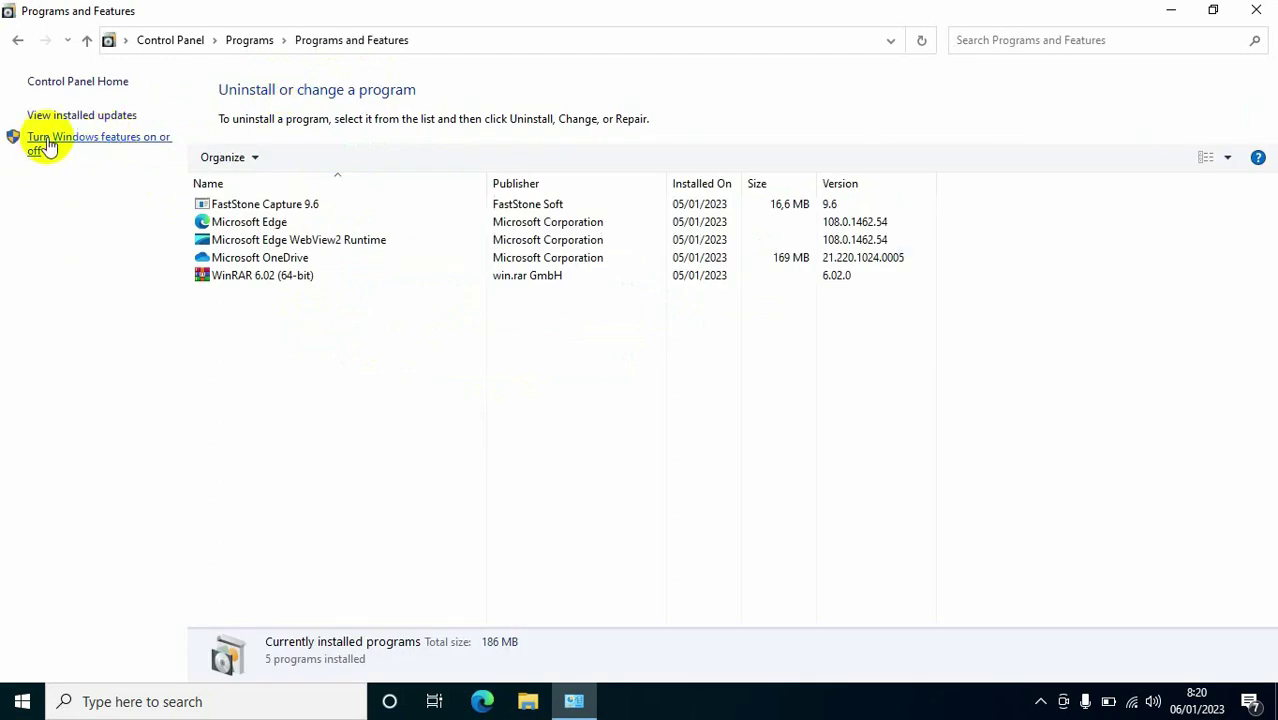
Turn on the Windows feature .NET Framework 3.5 (includes .NET 2.0 and 3.0), letting Windows Update download the required files.
click(122, 148)
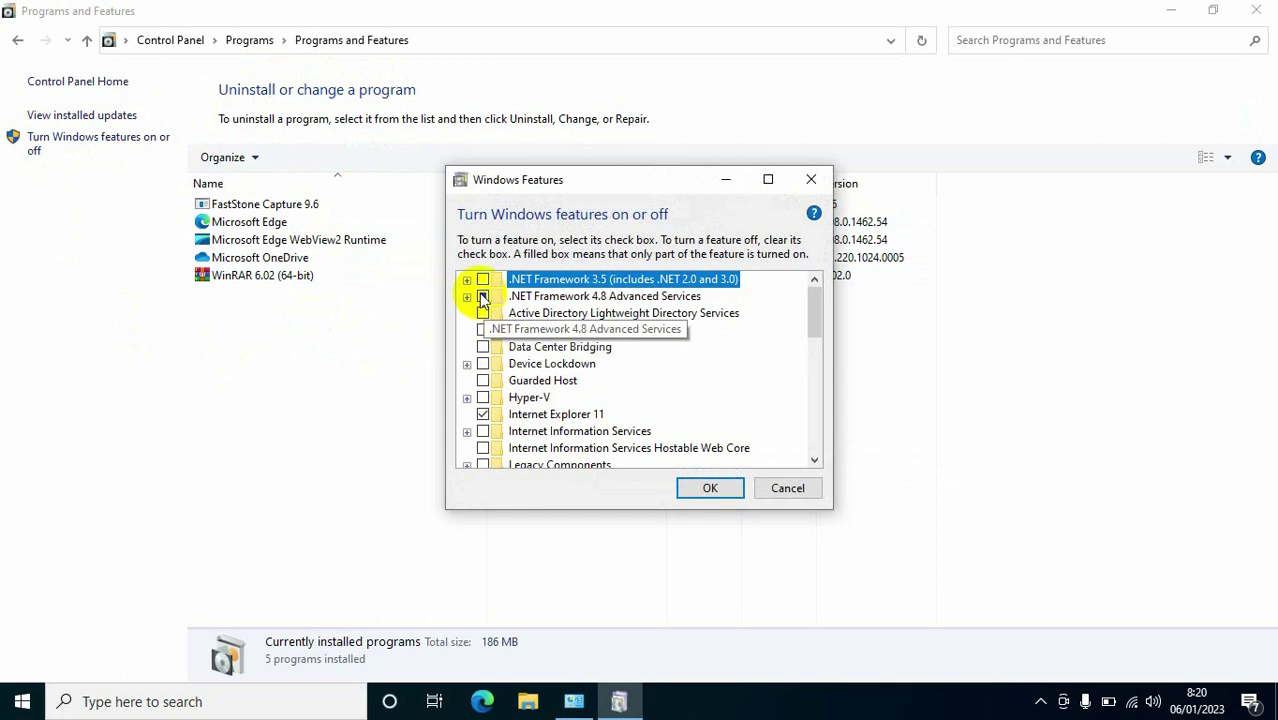
click(483, 280)
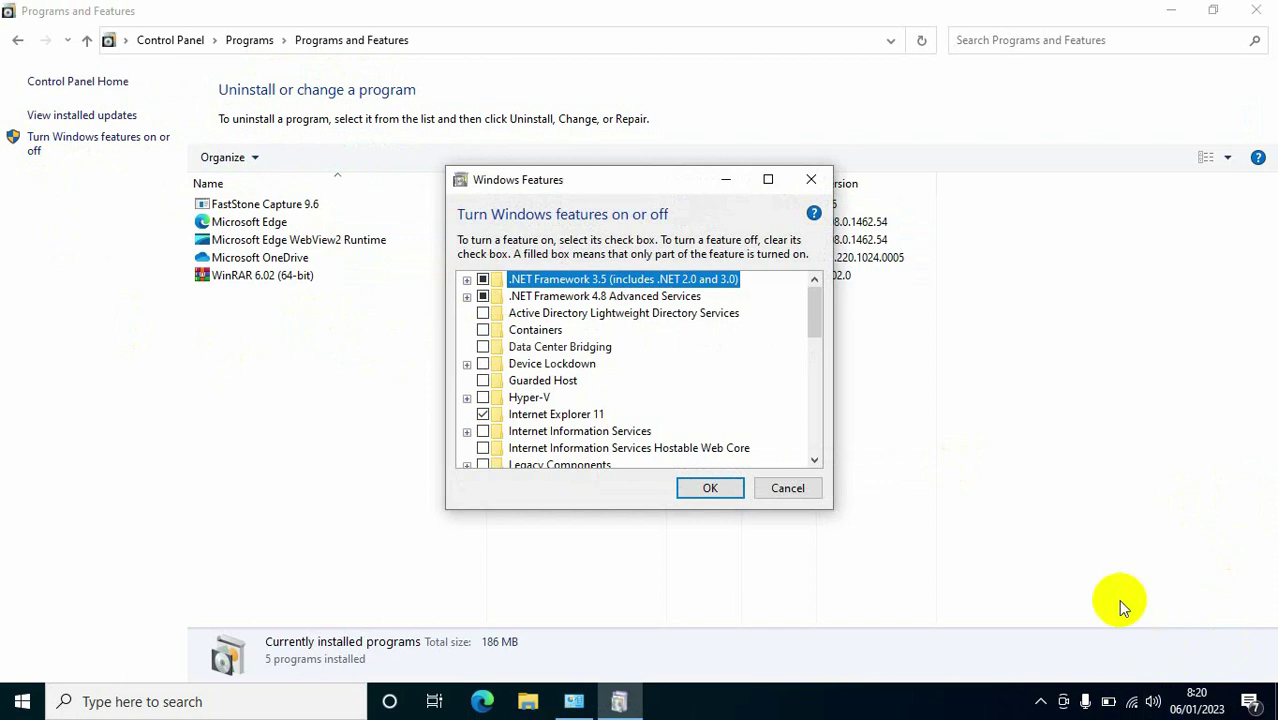
click(710, 492)
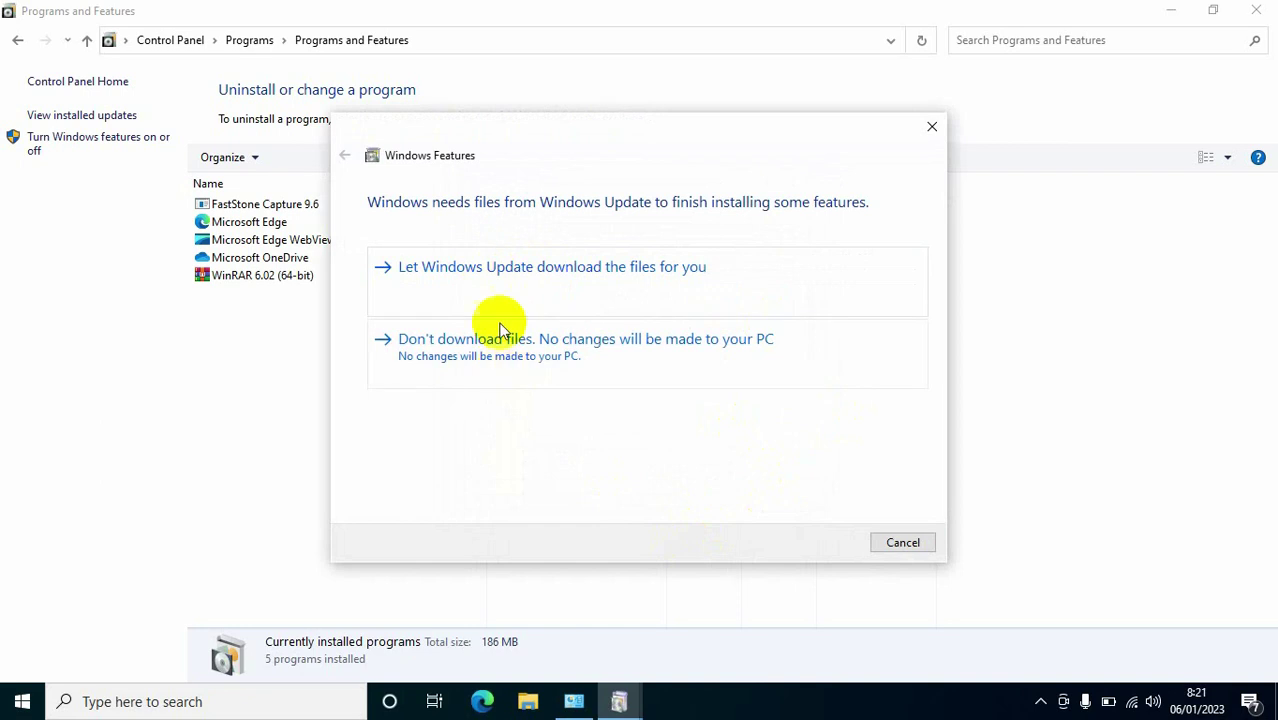
click(493, 278)
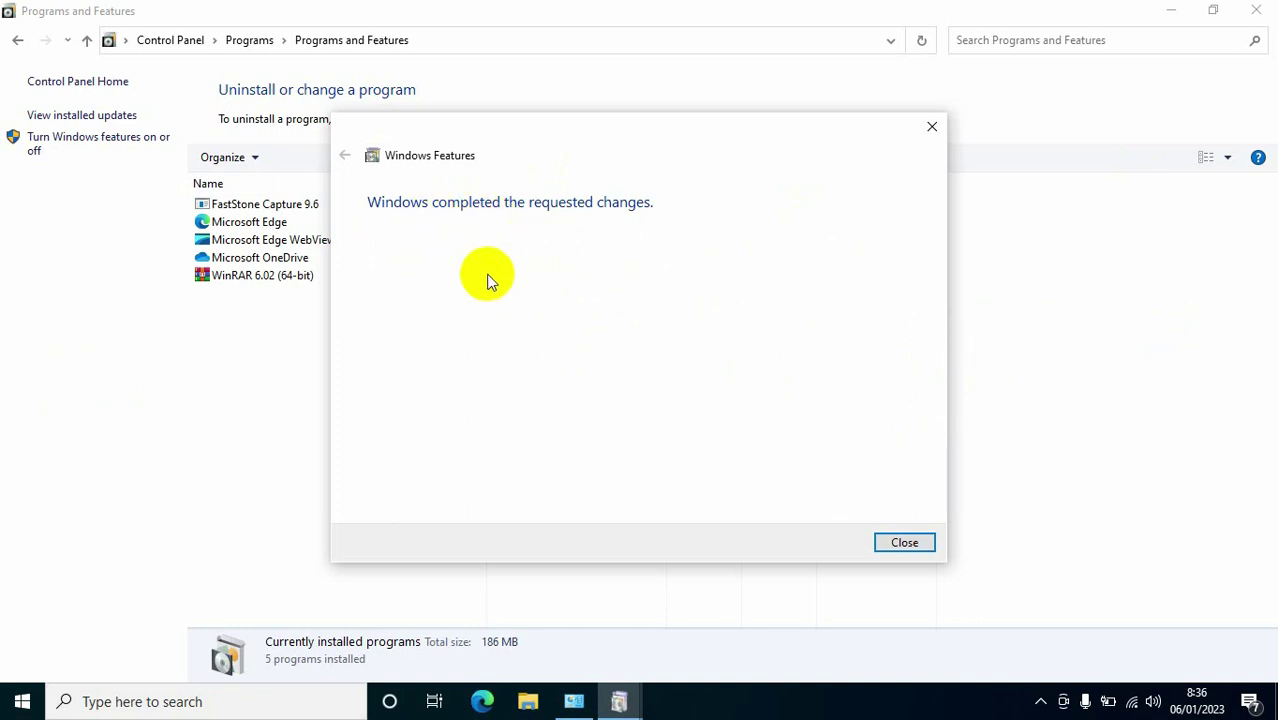
click(904, 543)
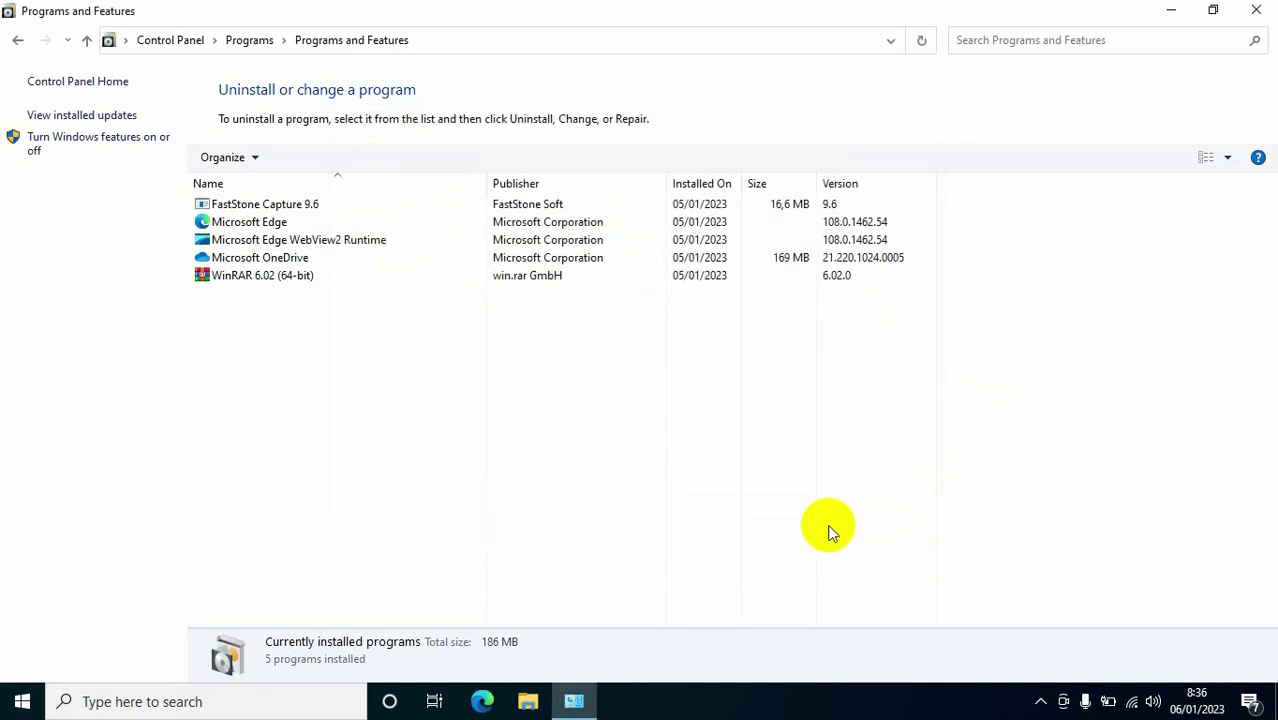
Review the state of .NET Framework 3.5 in the Windows Features list, then close the dialog and the Control Panel.
click(97, 148)
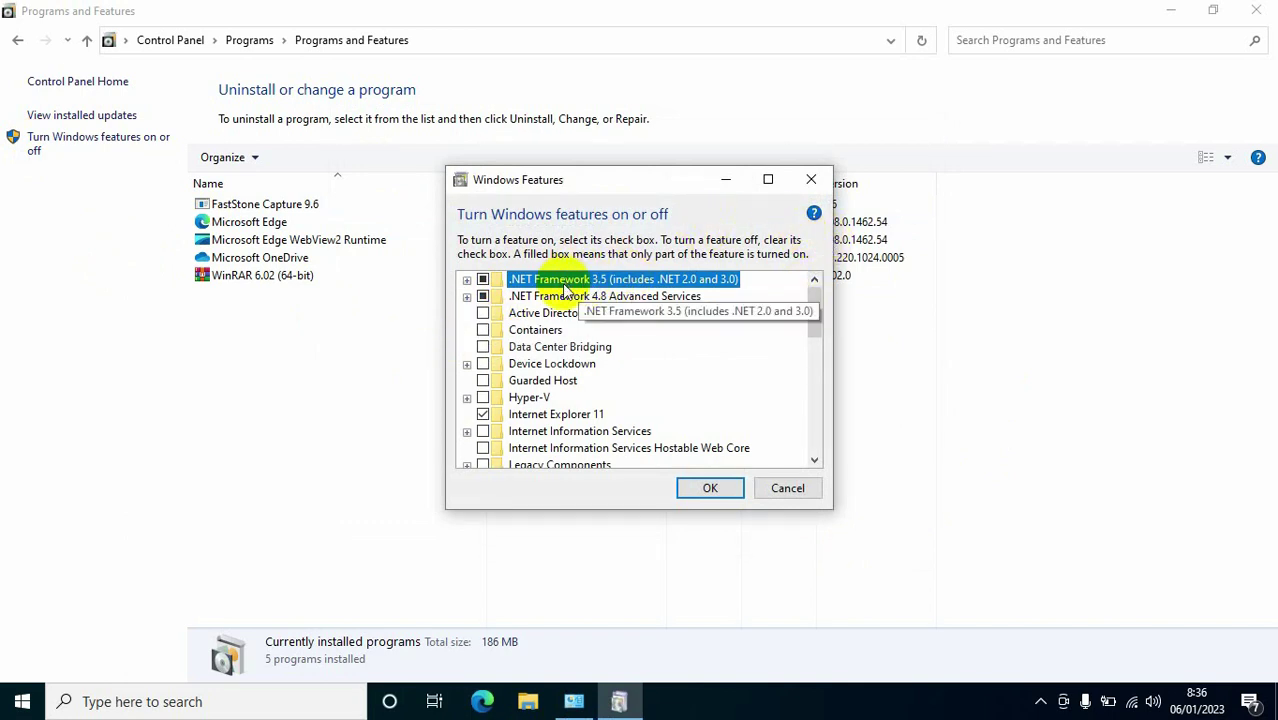
click(813, 188)
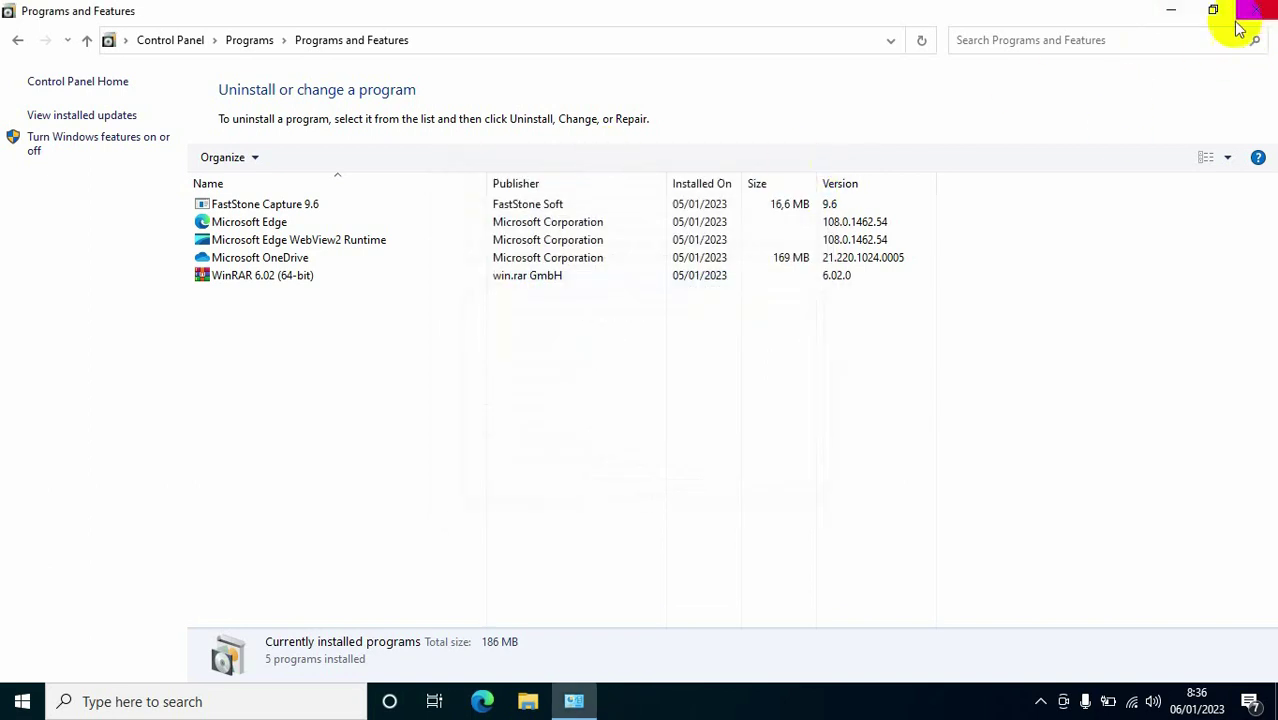
click(1252, 20)
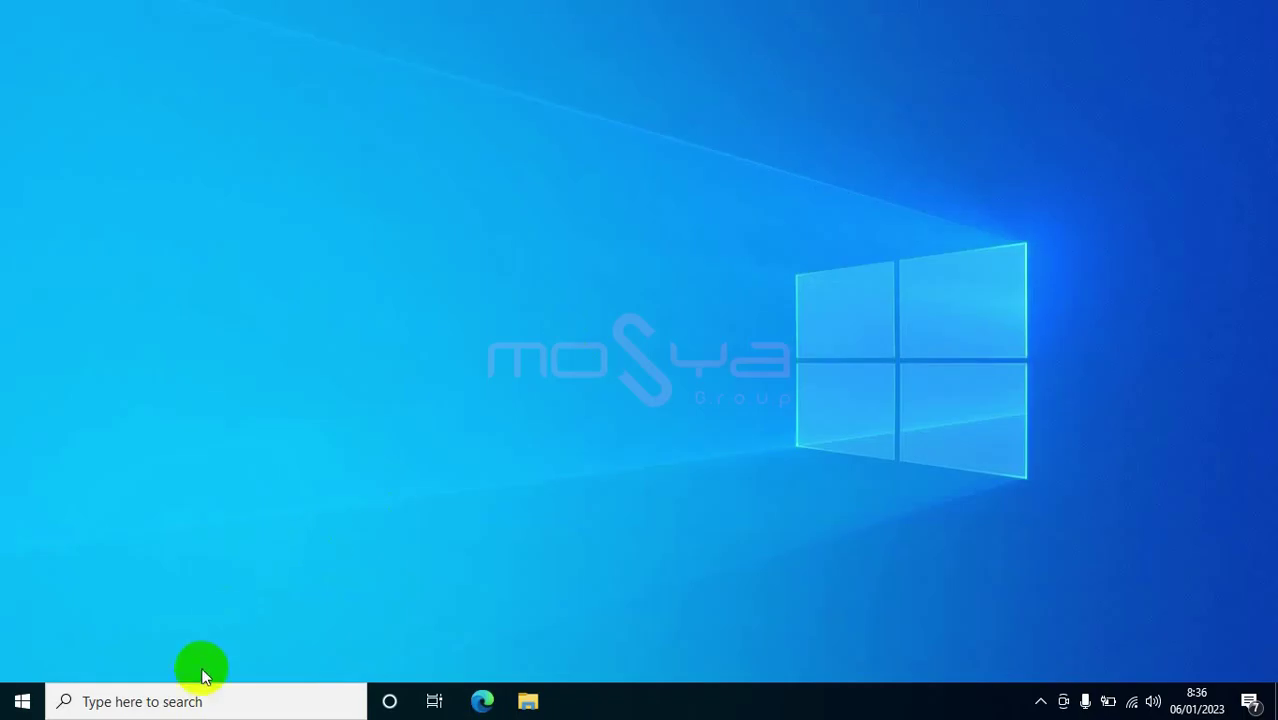
Reopen the Control Panel and recheck .NET Framework 3.5 in Windows Features under Programs and Features, then close everything.
click(186, 699)
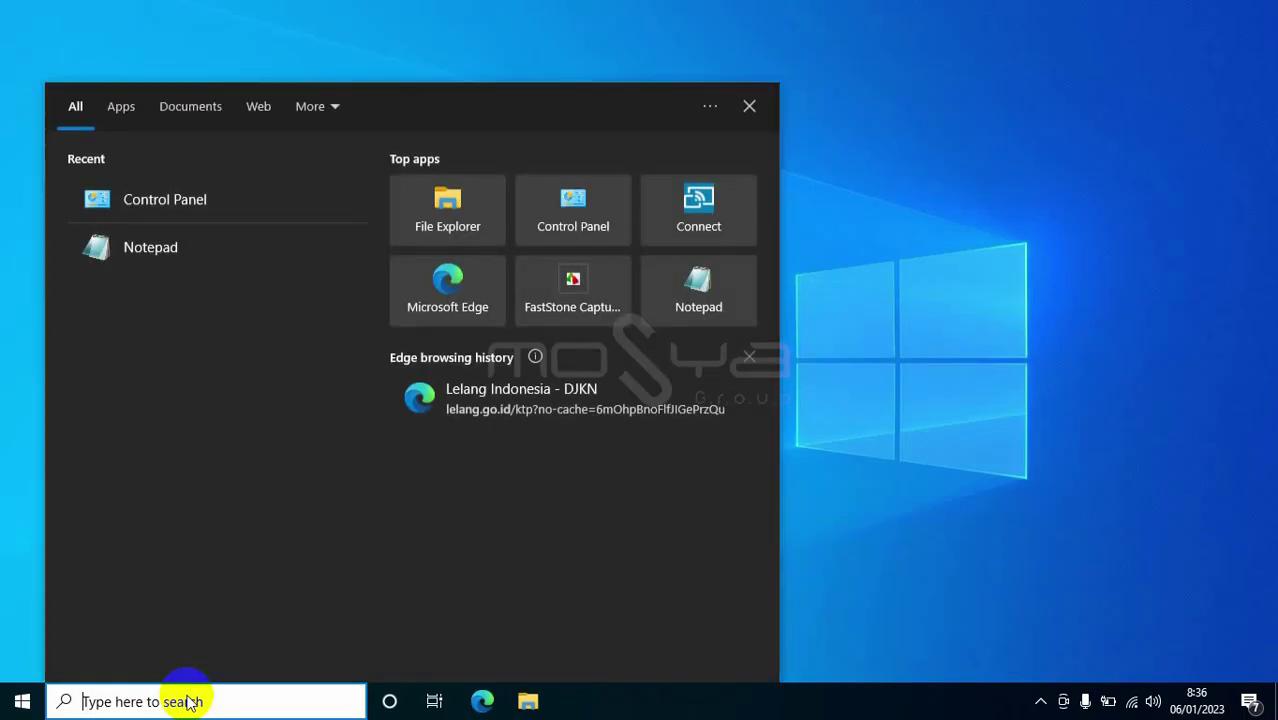
text(co)
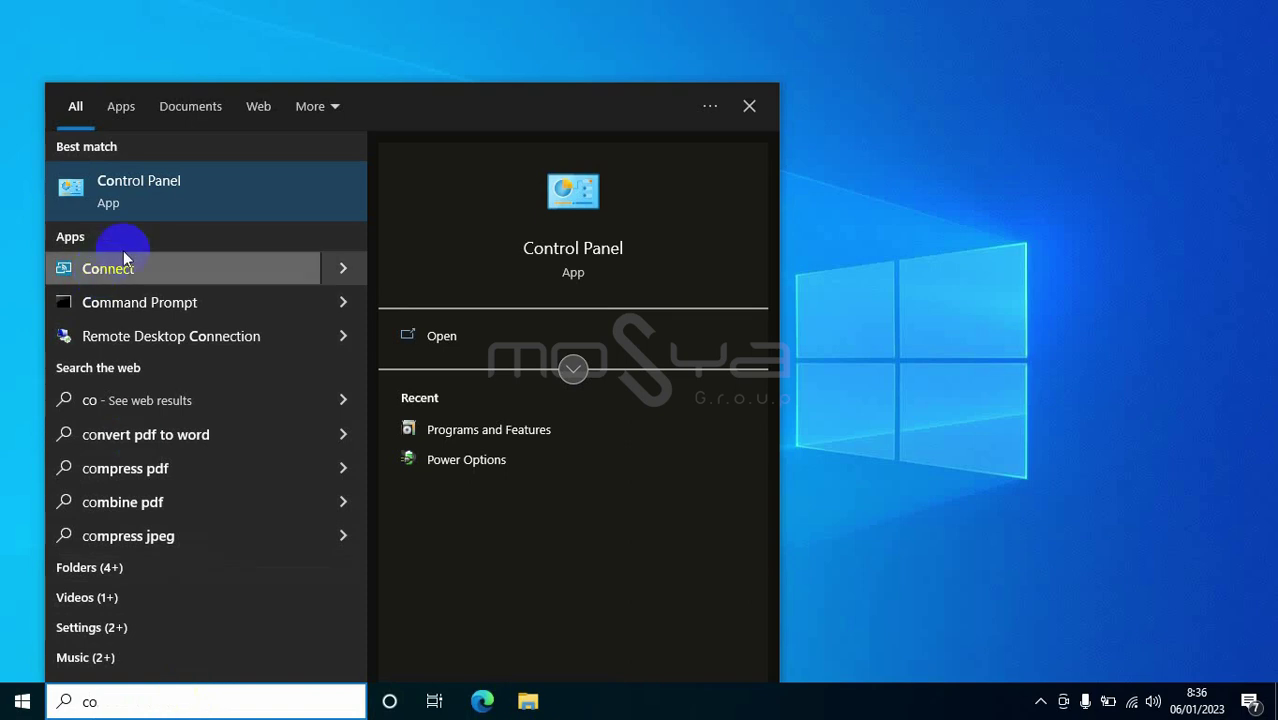
click(161, 206)
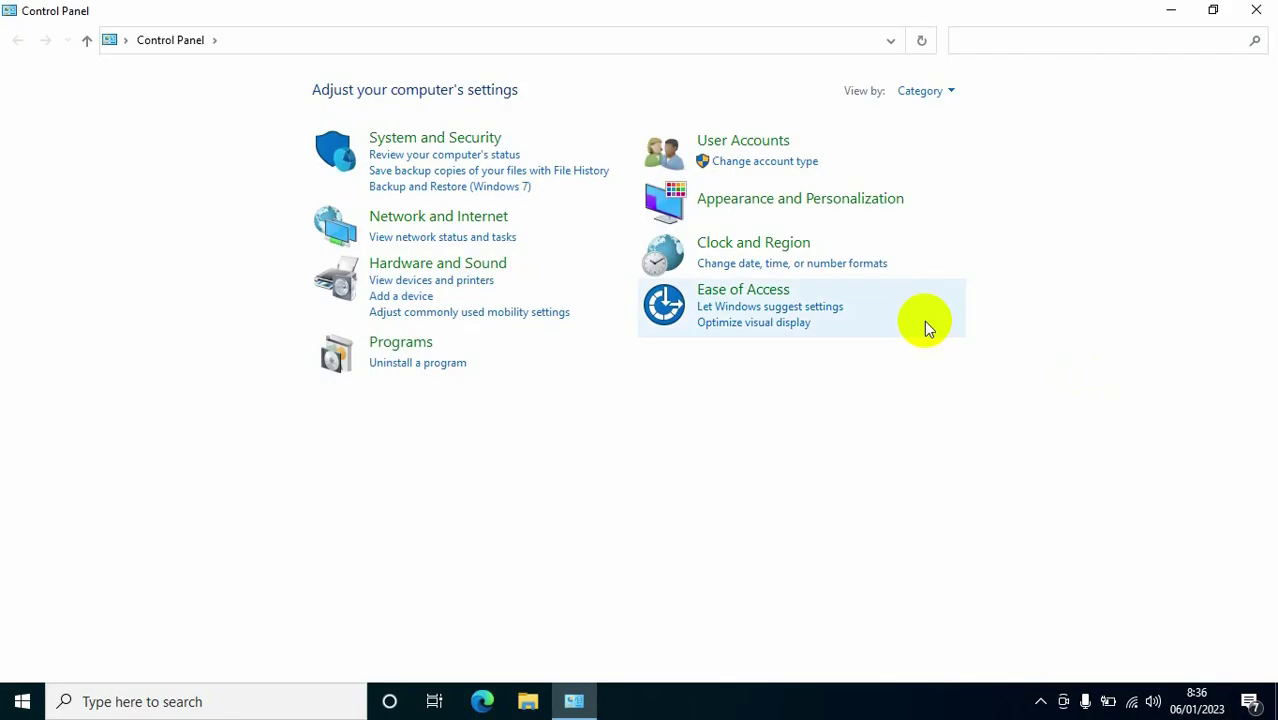
click(418, 346)
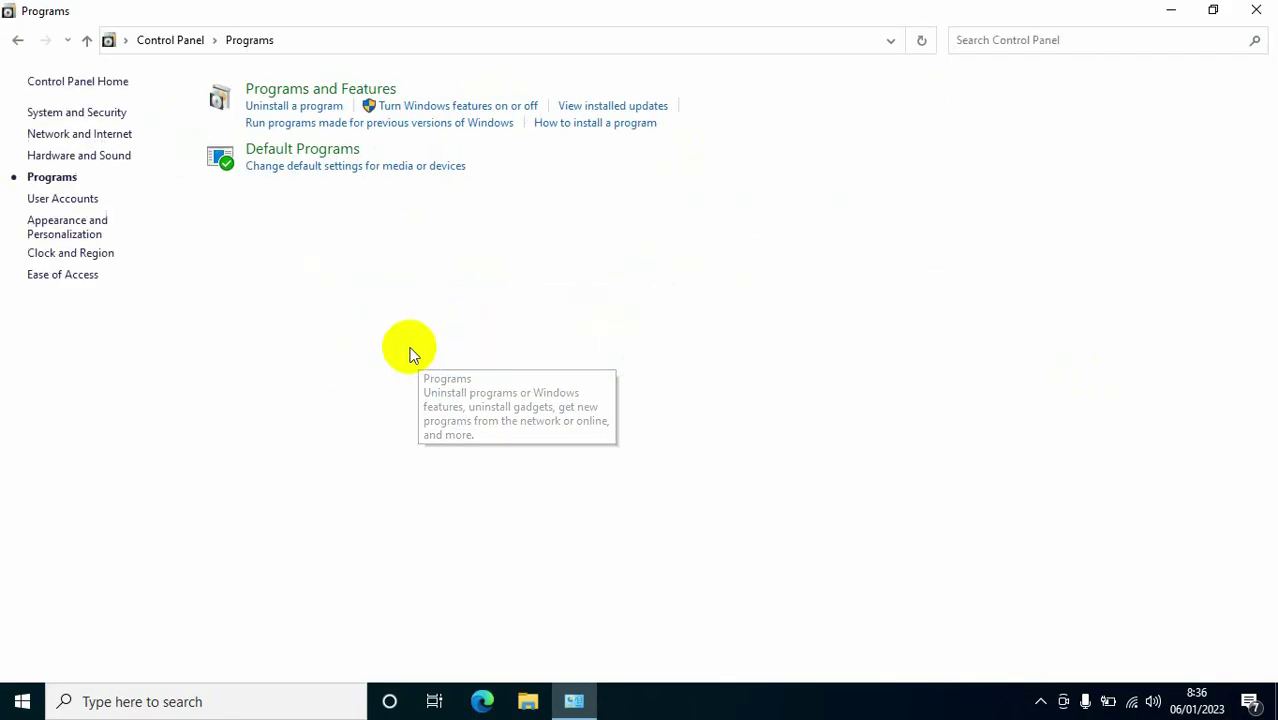
click(216, 102)
click(65, 146)
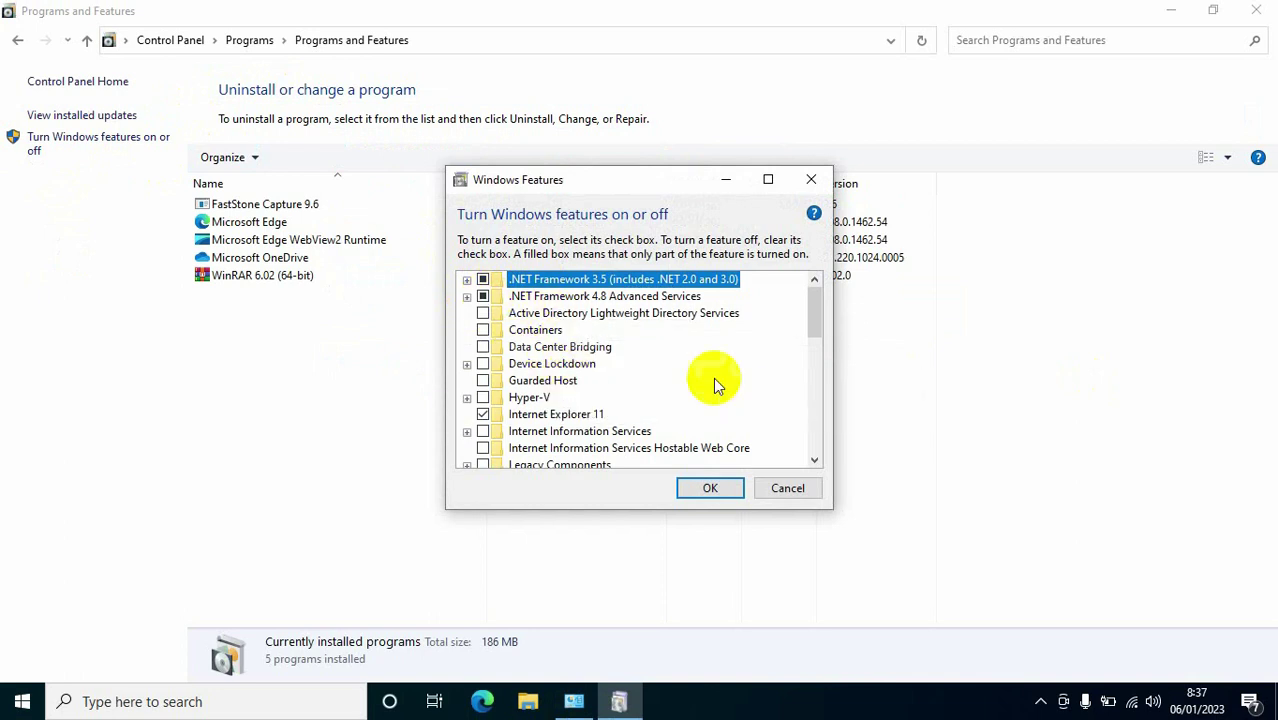
click(811, 179)
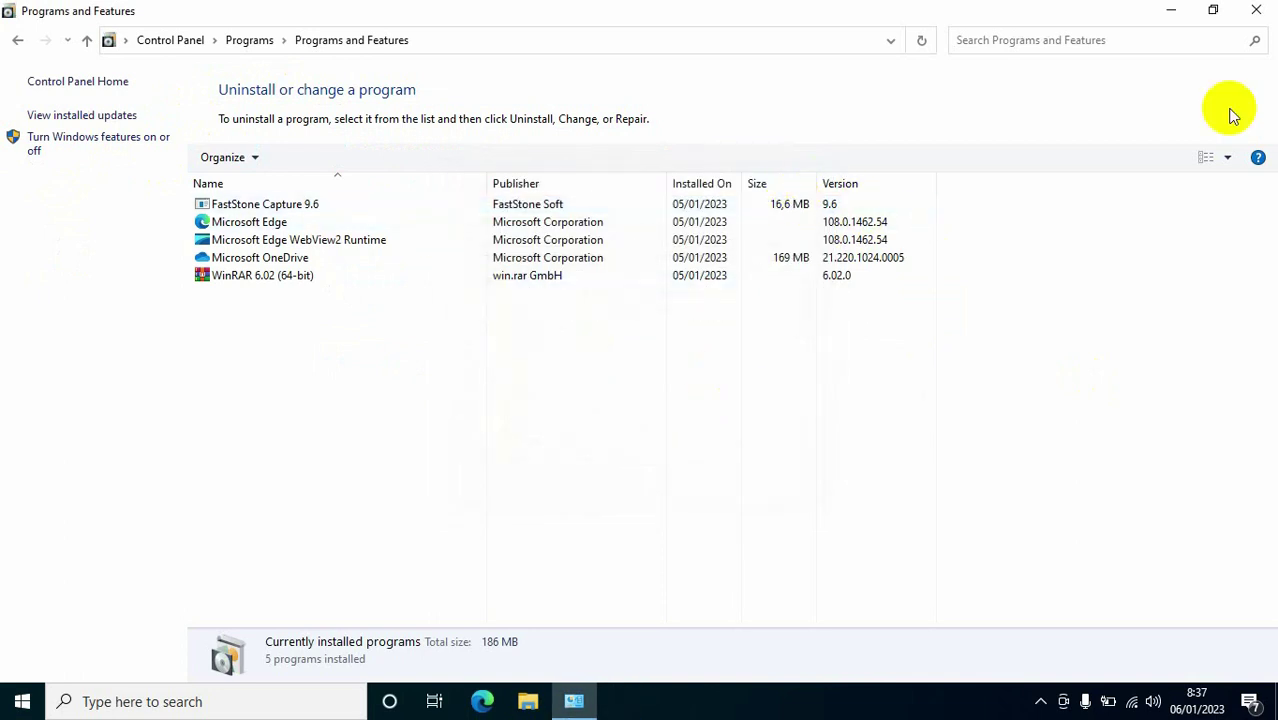
click(1256, 10)
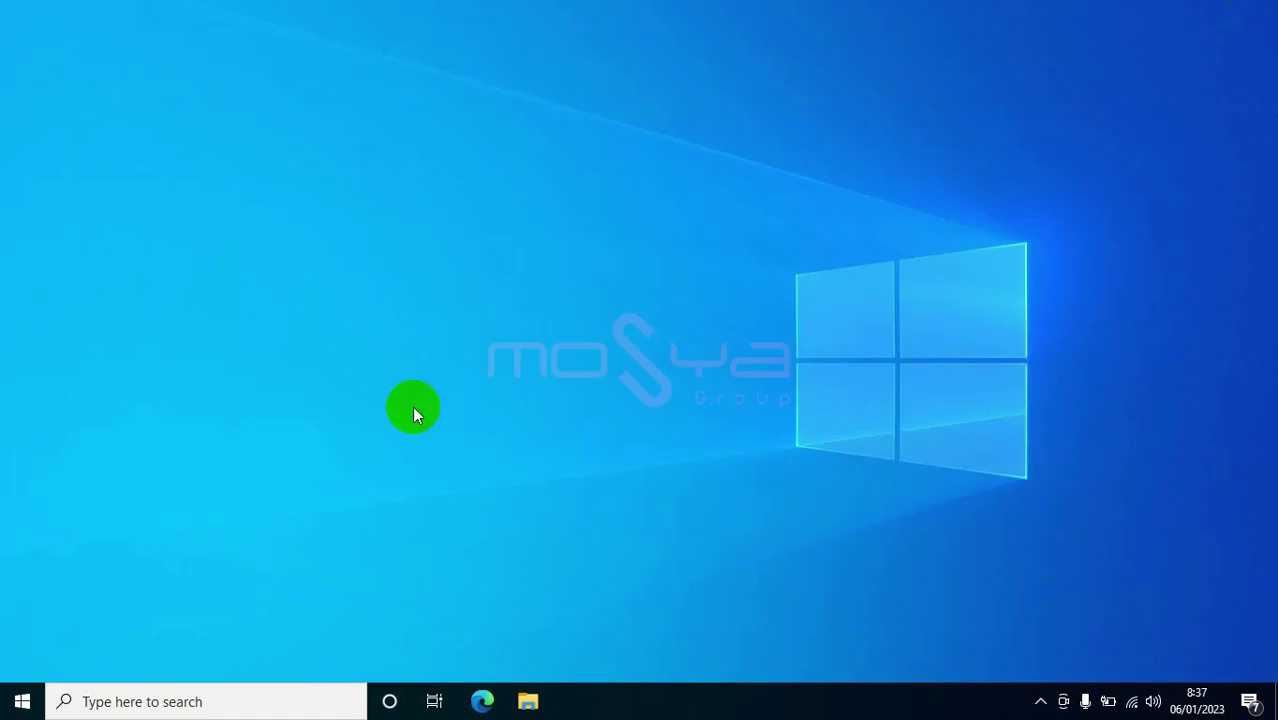